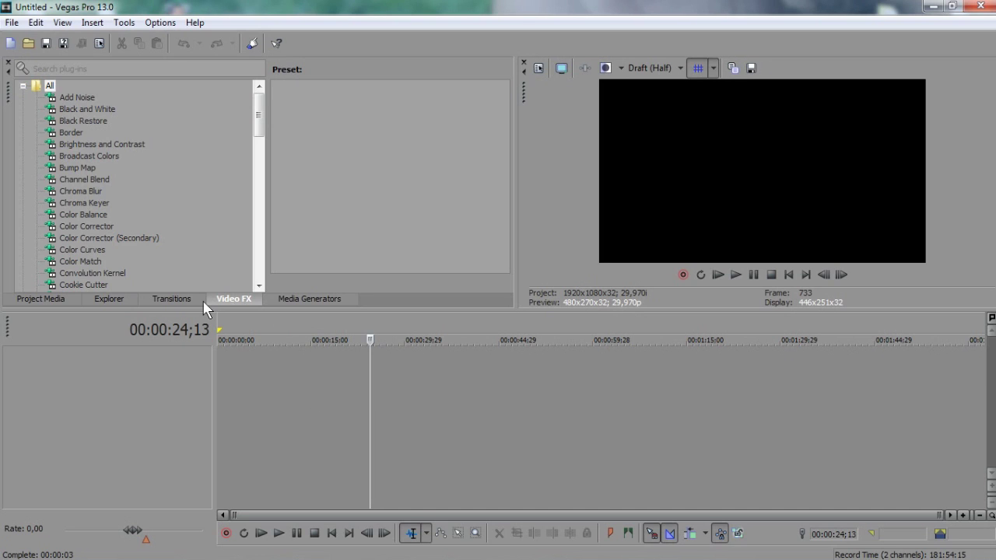
Step: Browse the media explorer to the Curso Sony Vegas folder inside the tutorial videos' Sony Vegas folder
click(108, 298)
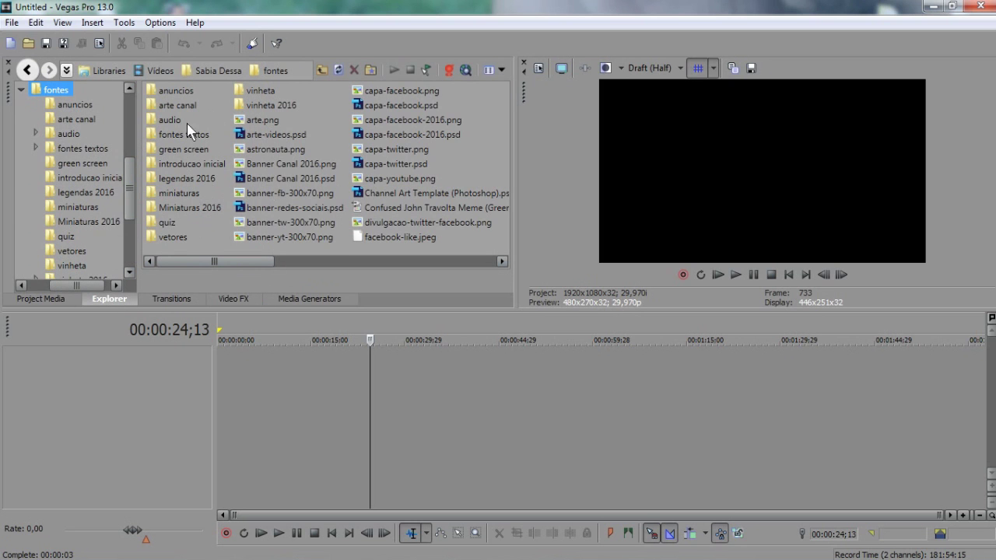
click(21, 92)
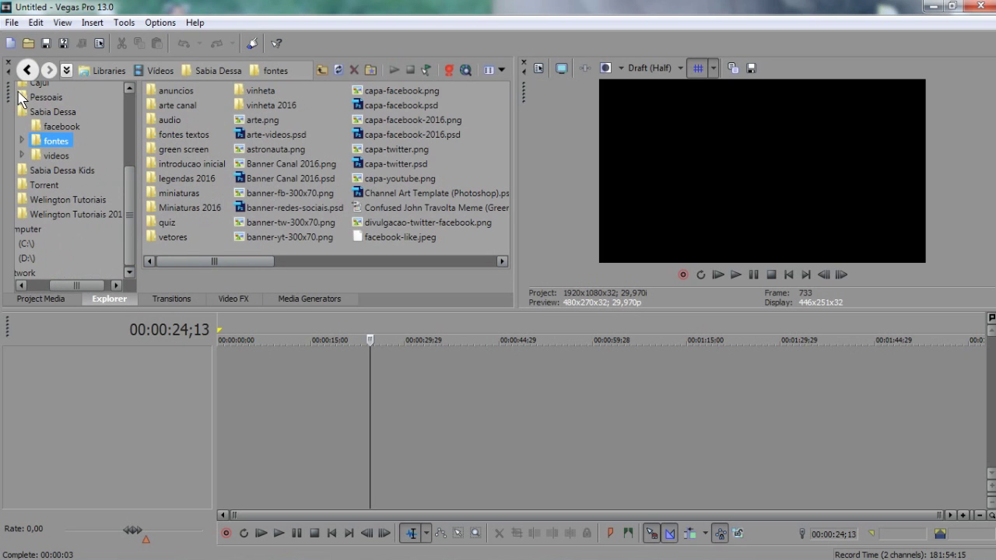
drag(82, 284, 88, 217)
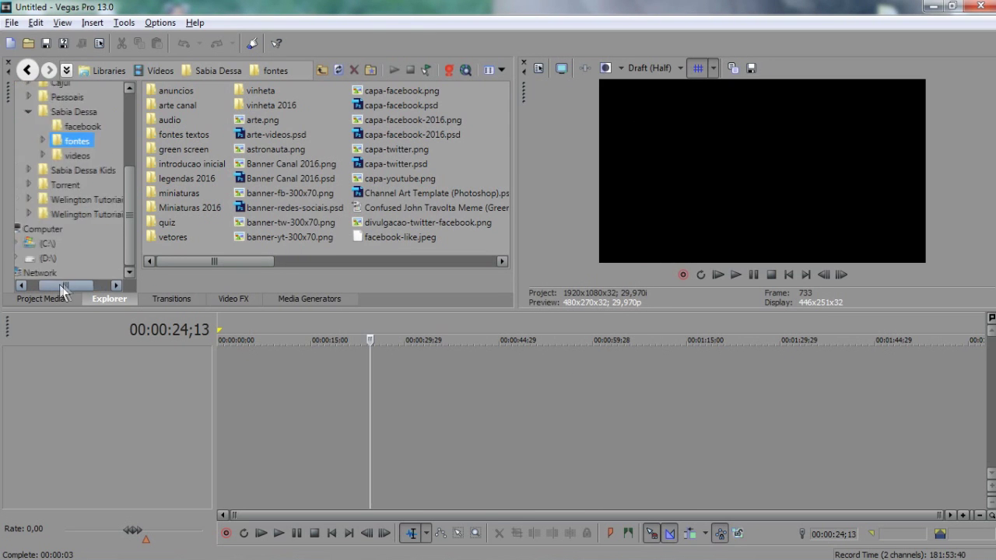
click(81, 200)
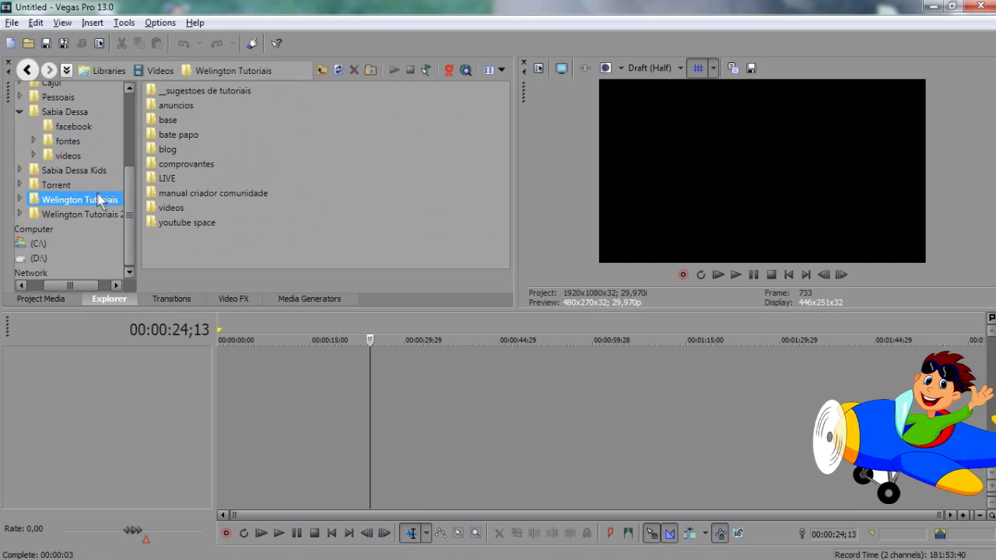
drag(137, 215, 178, 212)
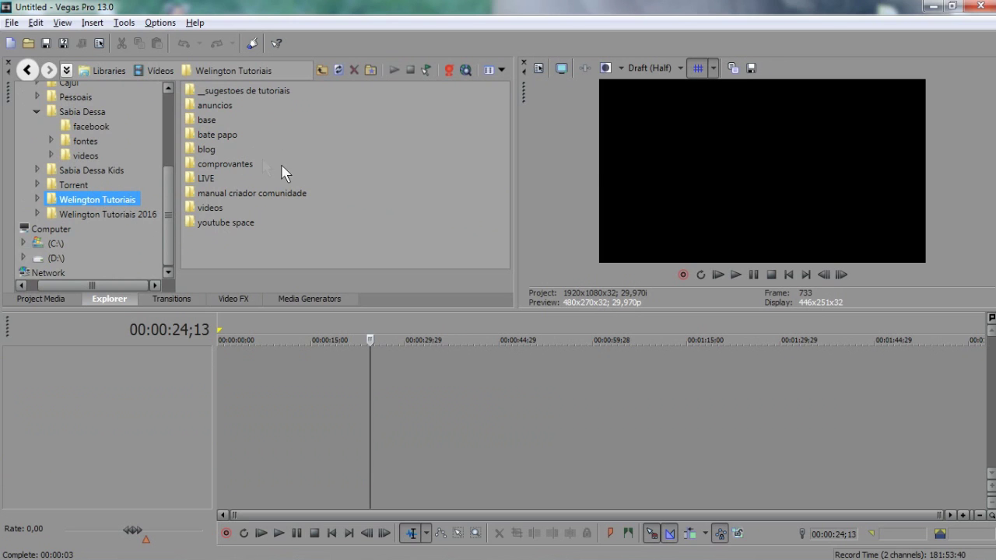
double_click(217, 209)
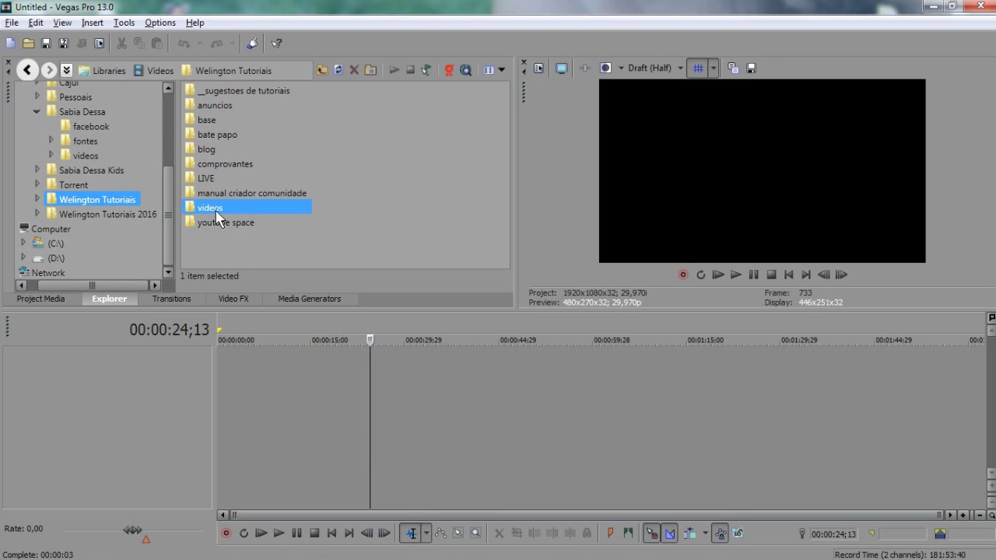
double_click(231, 238)
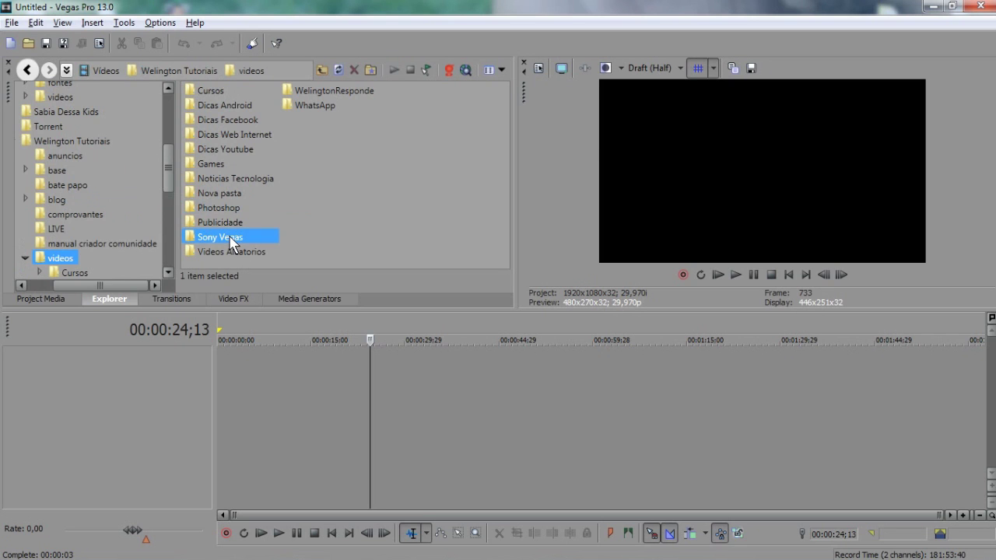
double_click(240, 106)
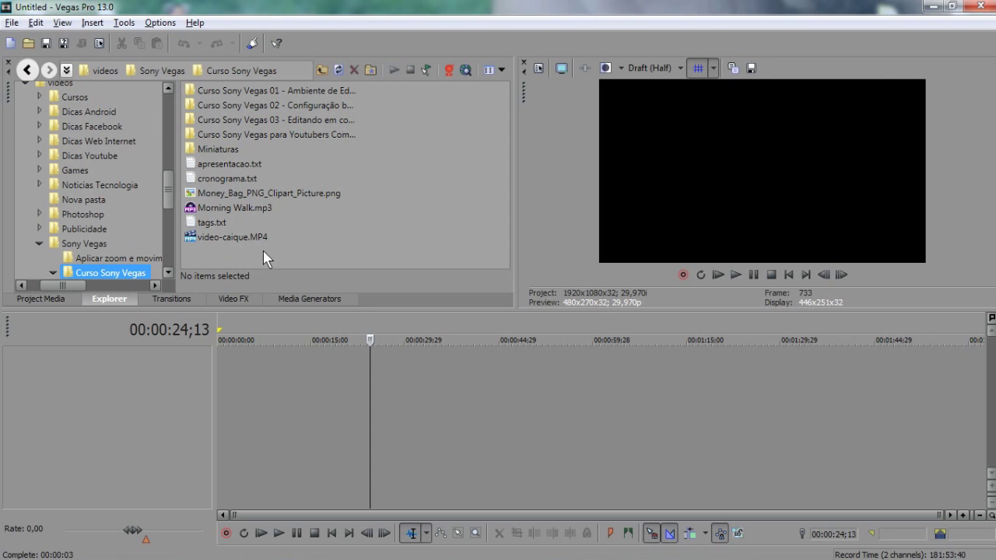
Step: Examine the media details of video-caique.MP4, Morning Walk.mp3 and Money_Bag_PNG_Clipart_Picture.png, and preview the image
click(219, 237)
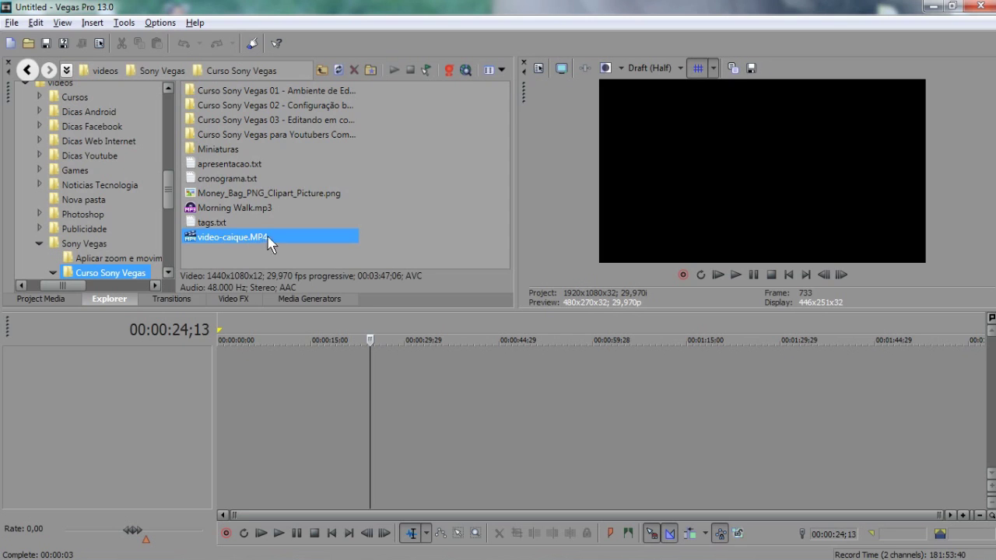
click(233, 208)
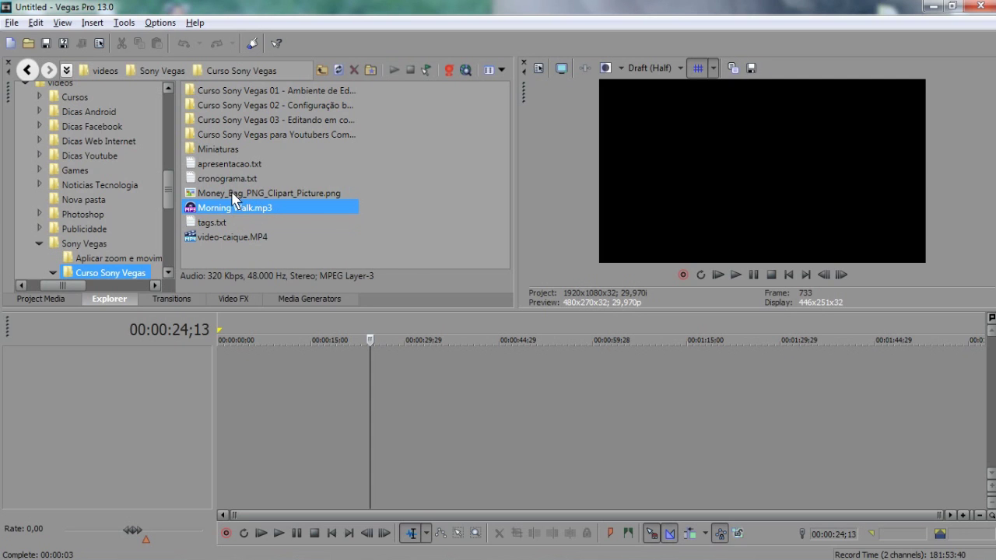
click(234, 193)
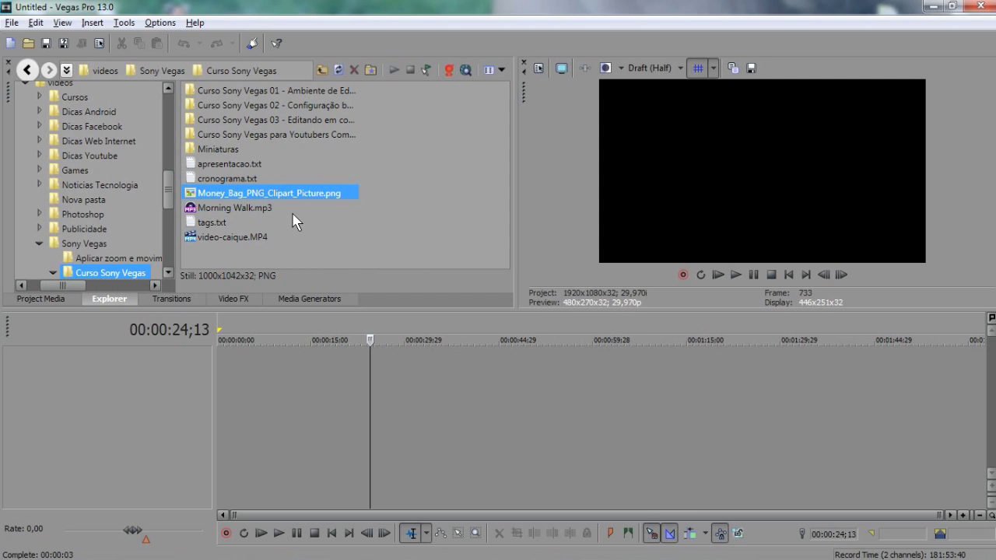
click(247, 194)
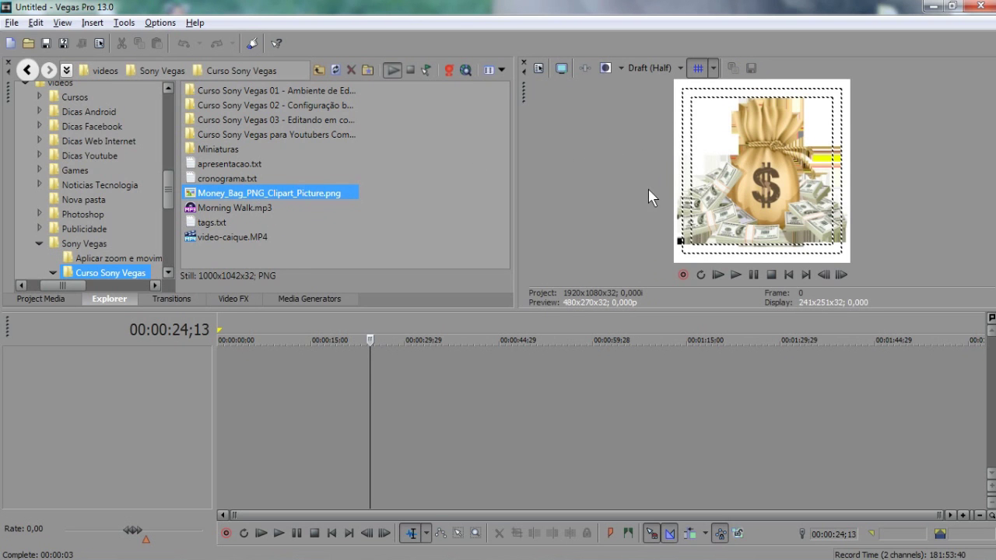
click(234, 208)
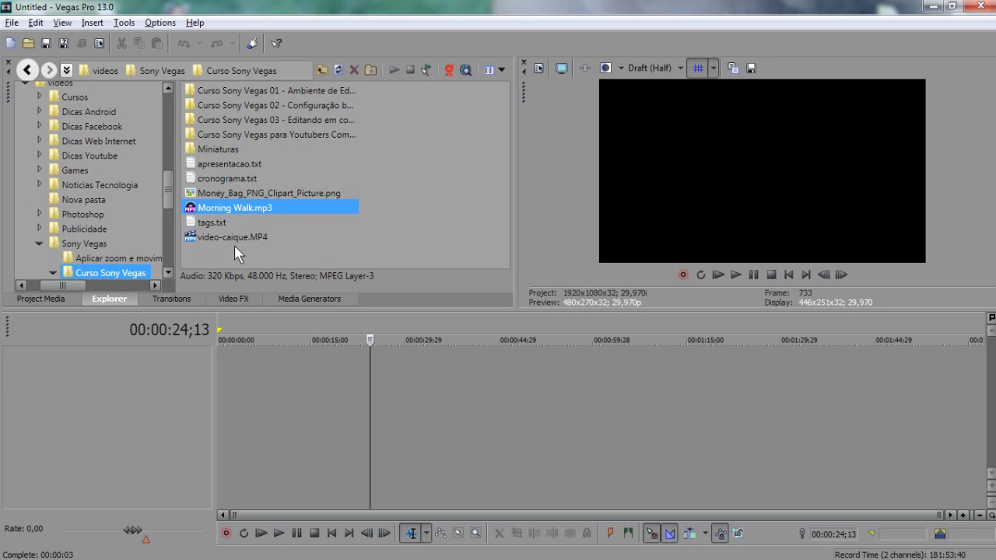
Step: Add video-caique.MP4 to the empty timeline and align its start with the beginning of the project
click(216, 237)
drag(204, 237, 254, 370)
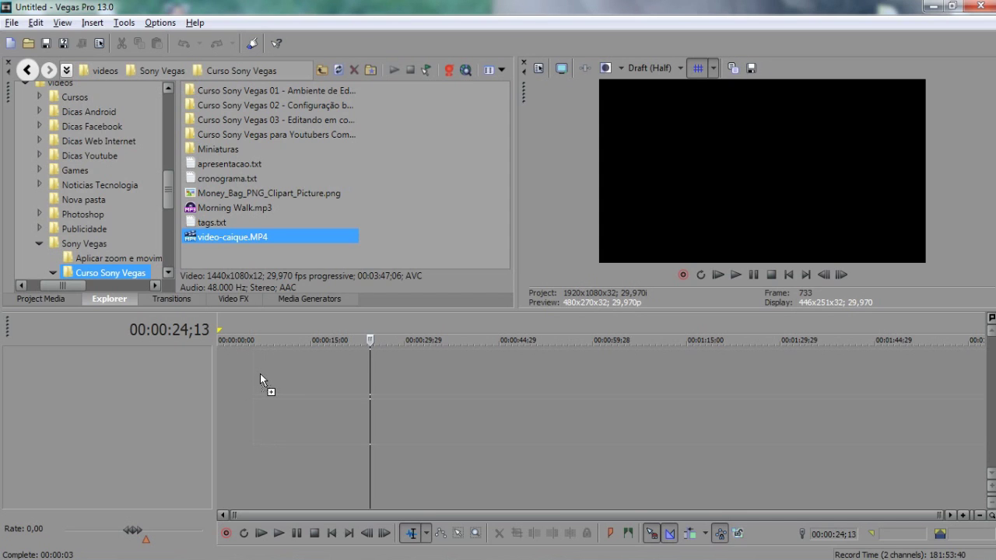
drag(260, 374, 260, 375)
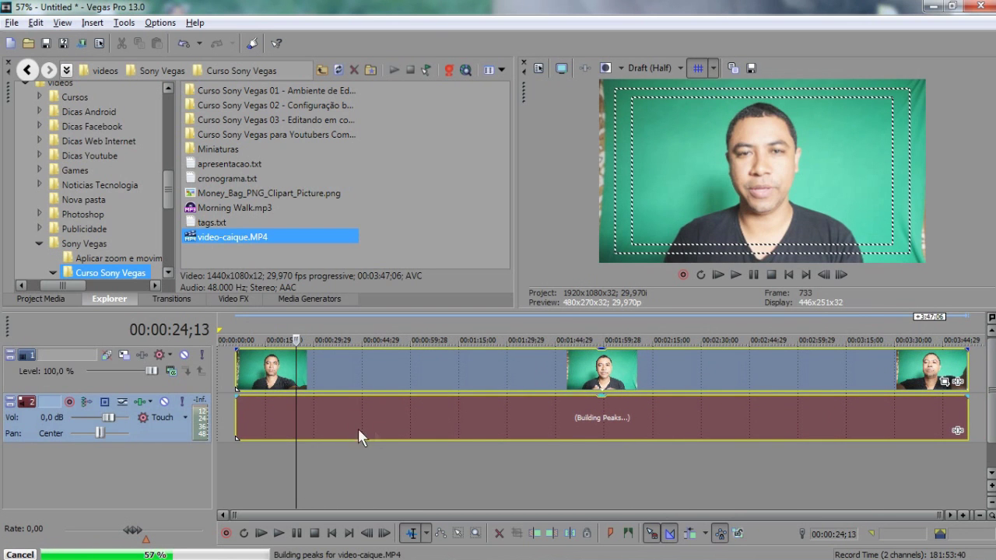
drag(500, 370, 482, 370)
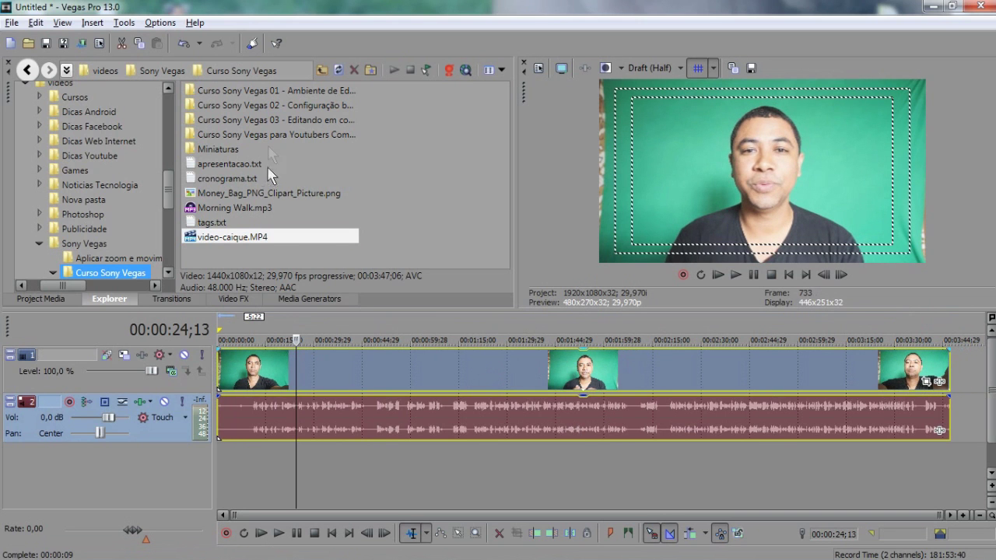
Step: Place Money_Bag_PNG_Clipart_Picture.png directly after the end of the video clip on the same track
click(949, 366)
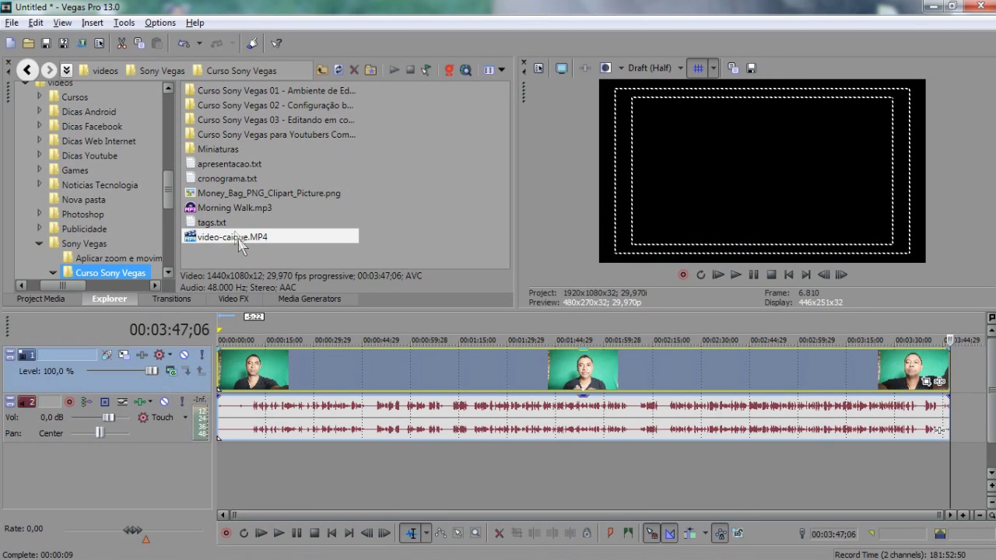
click(220, 196)
mouse_move(219, 195)
mouse_down()
mouse_move(952, 365)
mouse_move(955, 388)
mouse_up()
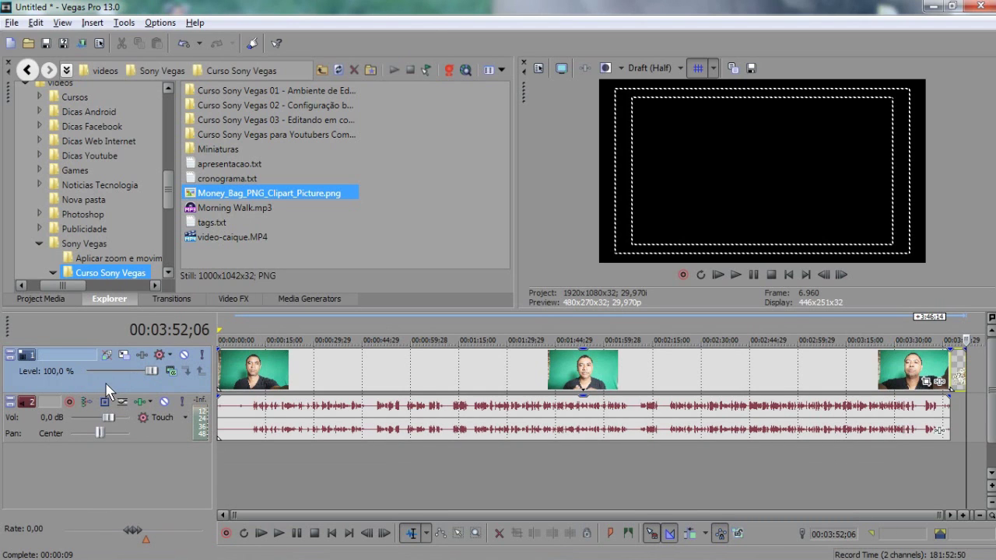
Step: Move the playhead to 00:00:20;19 and insert a new video track into the project
click(103, 382)
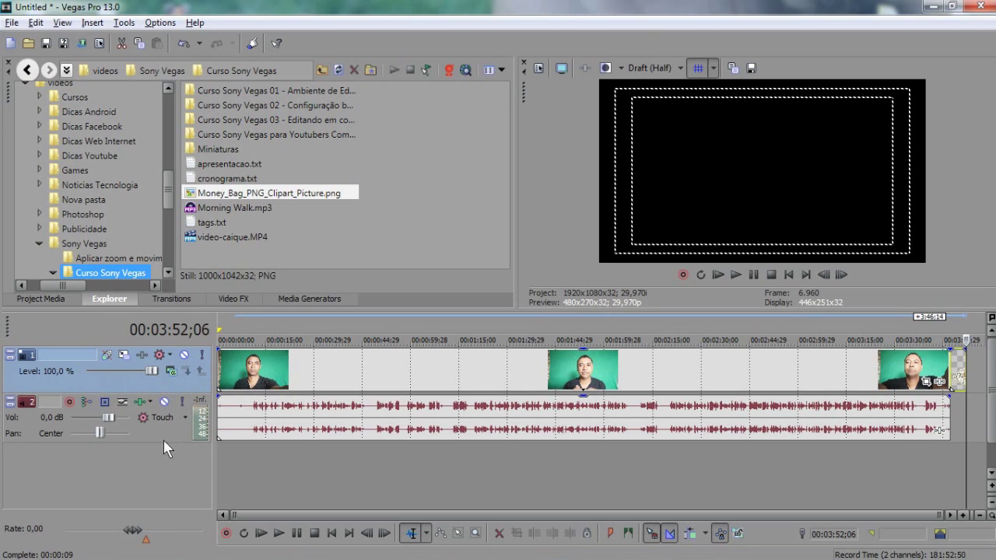
click(283, 448)
right_click(283, 448)
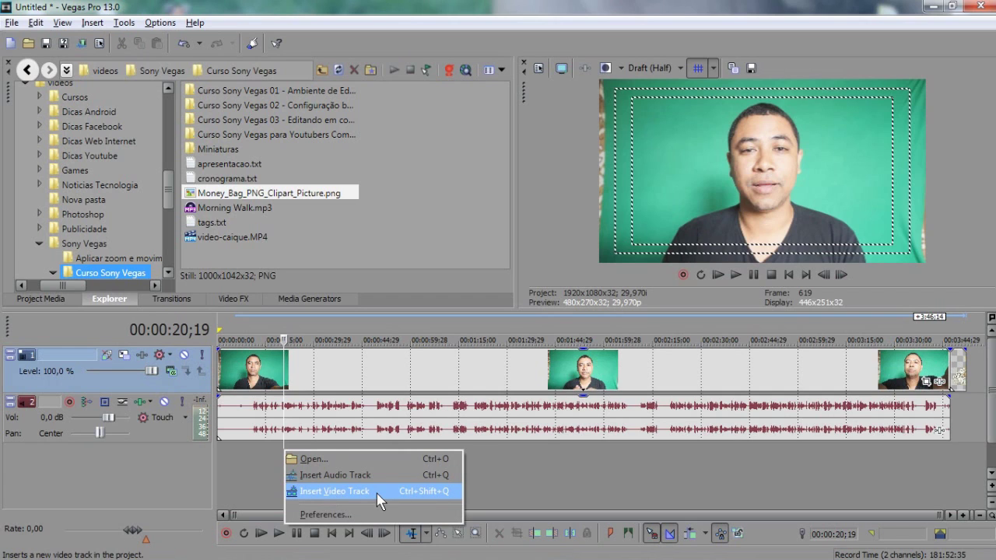
click(423, 492)
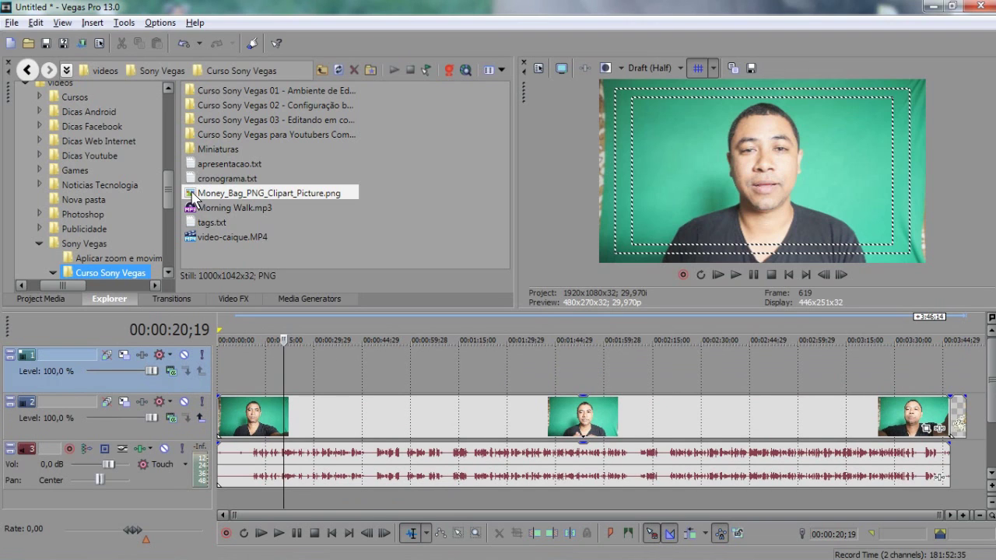
Step: Place the money bag image at 00:00:20;19 on the new video track, with video-caique.MP4 shortly after it
drag(193, 200, 292, 362)
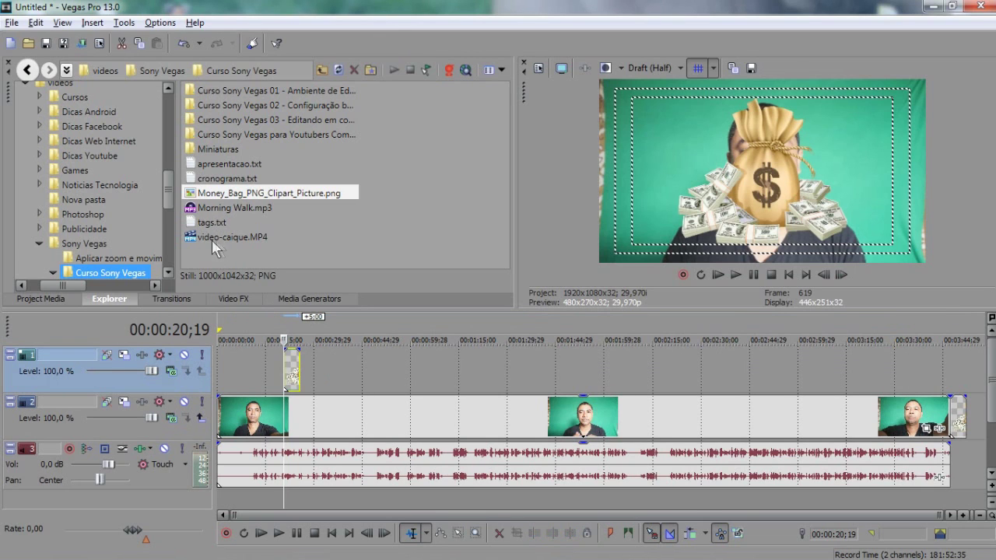
drag(202, 236, 318, 358)
drag(319, 366, 313, 365)
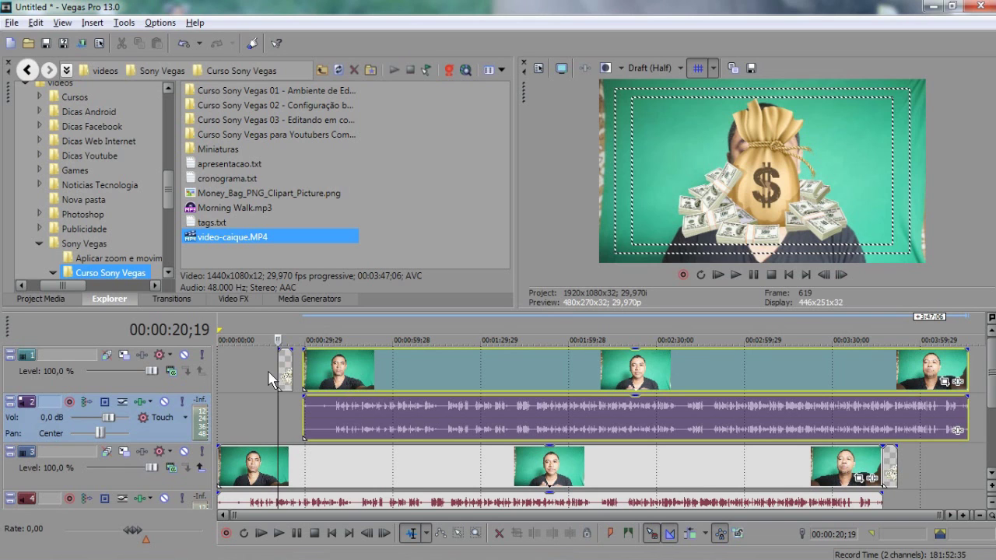
Step: Delete the second copy of the video and the money bag image from the first video track
click(378, 378)
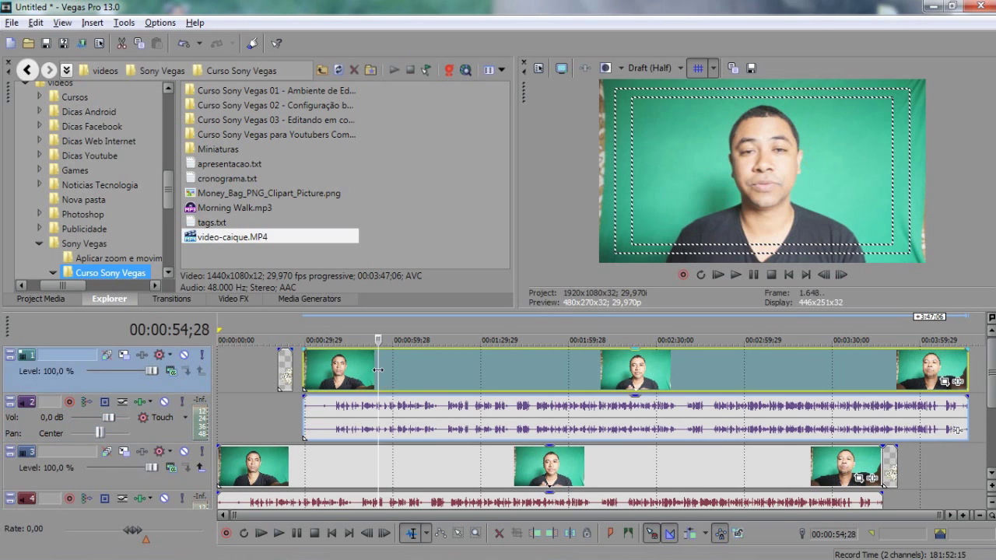
key(Delete)
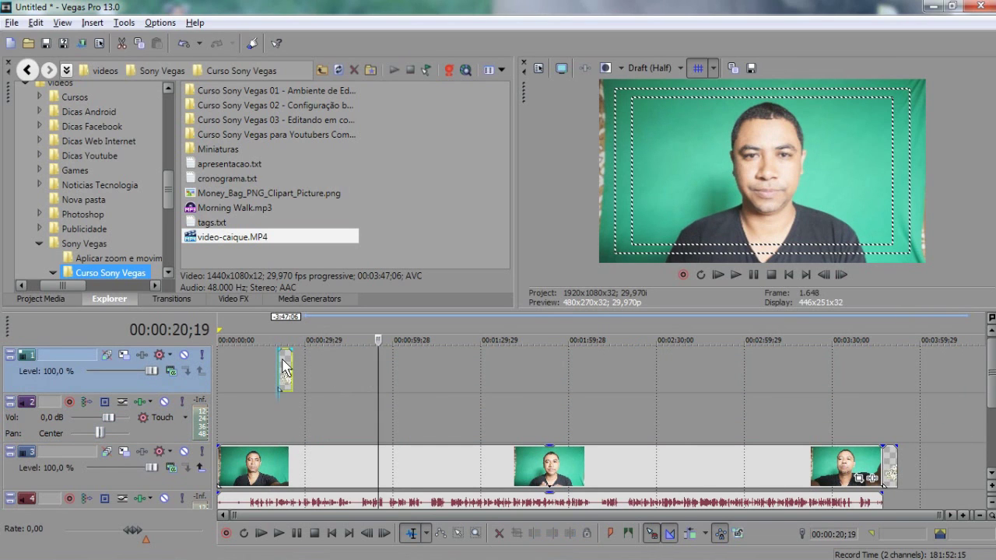
click(283, 367)
key(Delete)
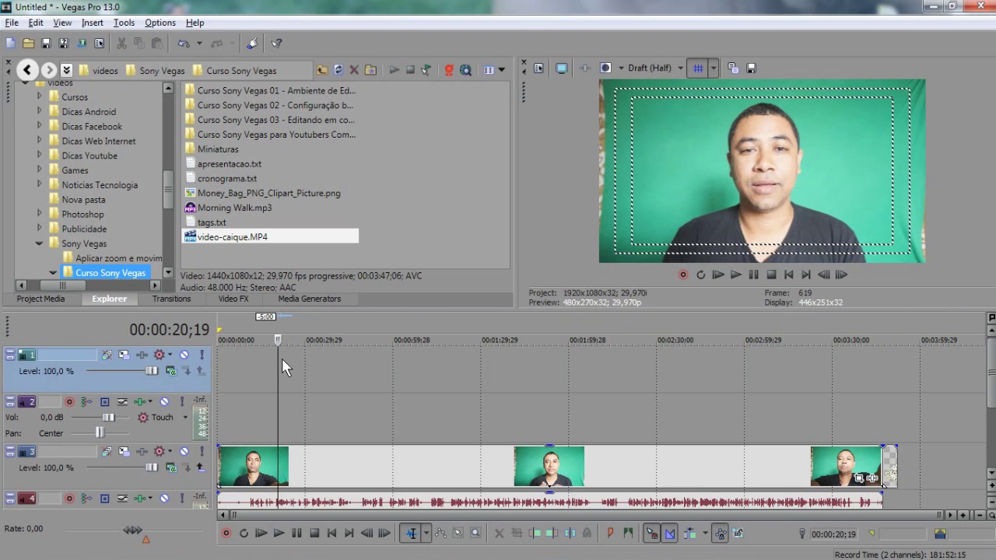
Step: Switch to the Windows Explorer folder window and add Money_Bag_PNG_Clipart_Picture.png from it to video track 1 at 00:00:20;19
key(alt+Tab)
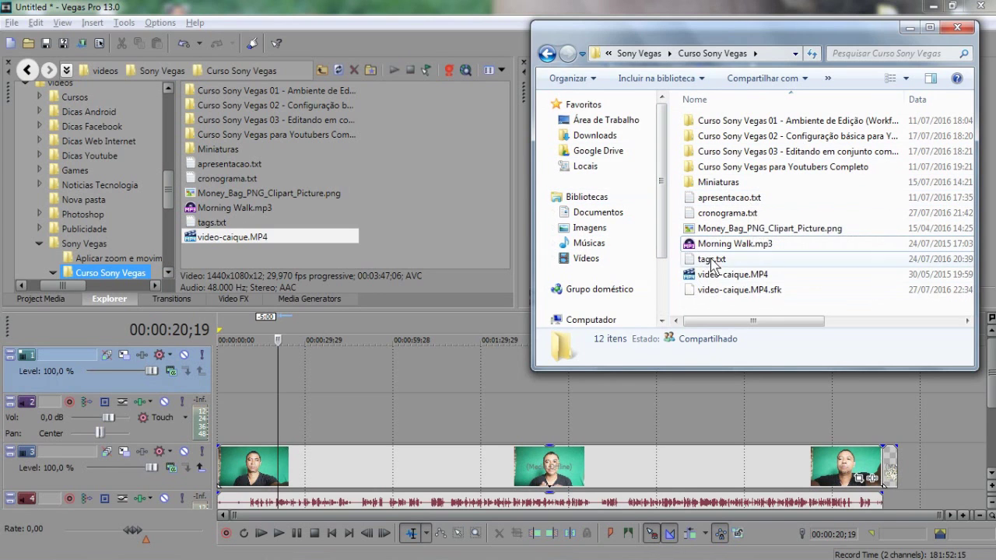
drag(694, 235, 423, 340)
drag(353, 371, 284, 378)
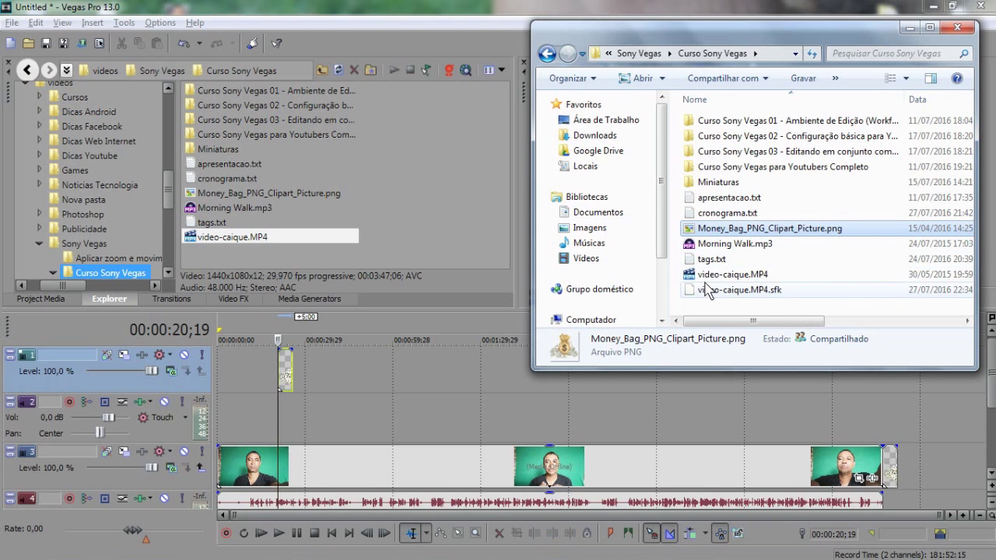
Step: Add video-caique.MP4 from the Windows folder after the money bag image on track 1, and delete it again
drag(707, 278, 323, 367)
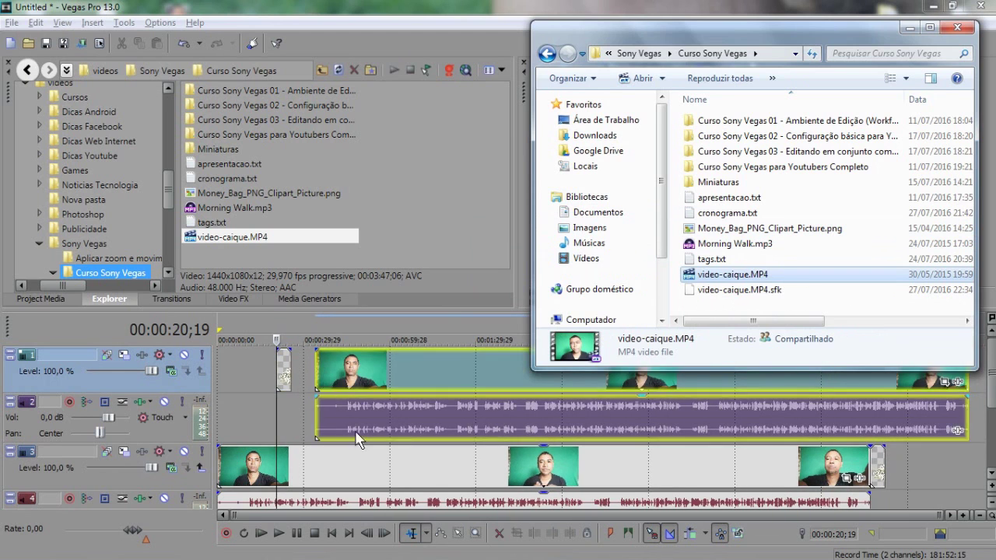
click(409, 365)
key(Delete)
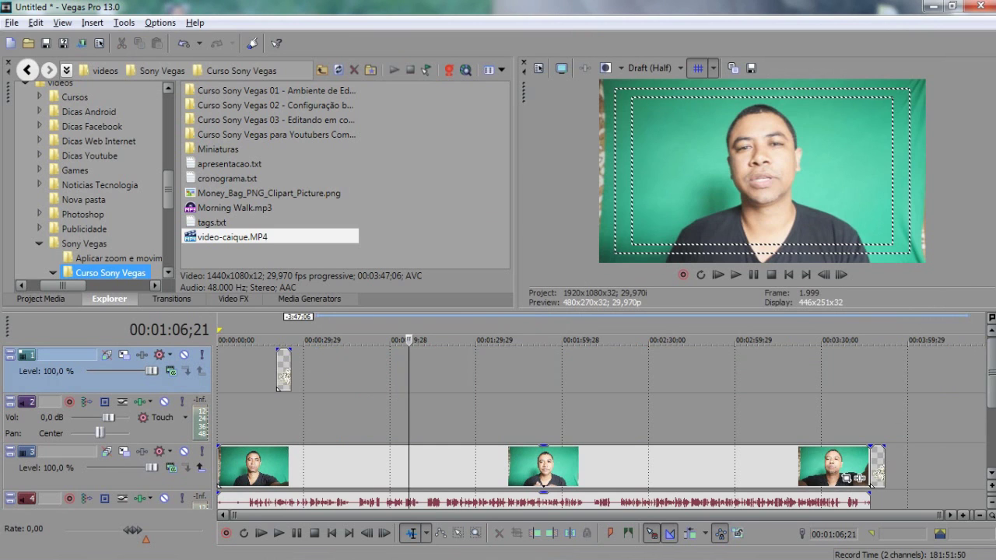
Step: Add Morning Walk.mp3 below the existing audio as a new audio track, starting about 10 seconds into the timeline
drag(990, 400, 989, 451)
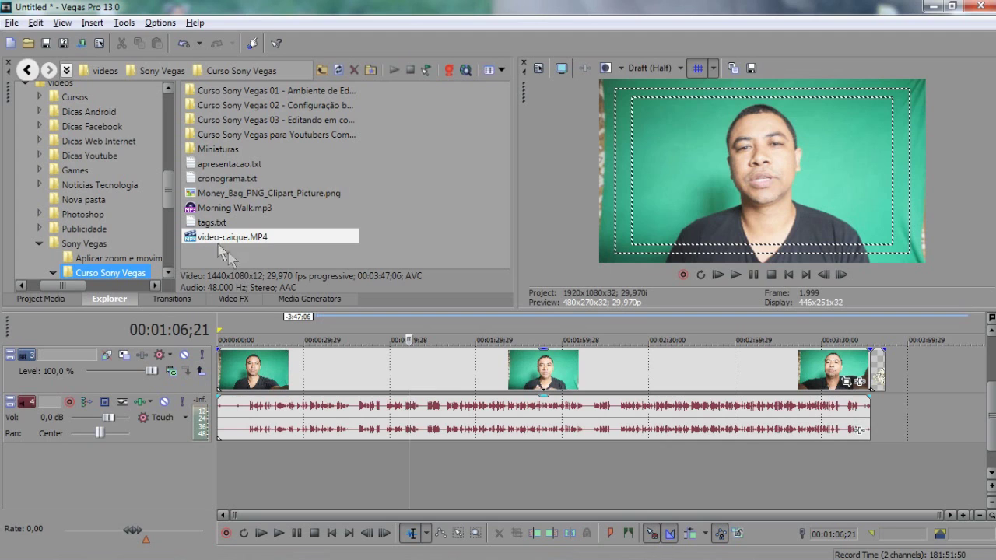
click(211, 208)
drag(210, 214, 253, 464)
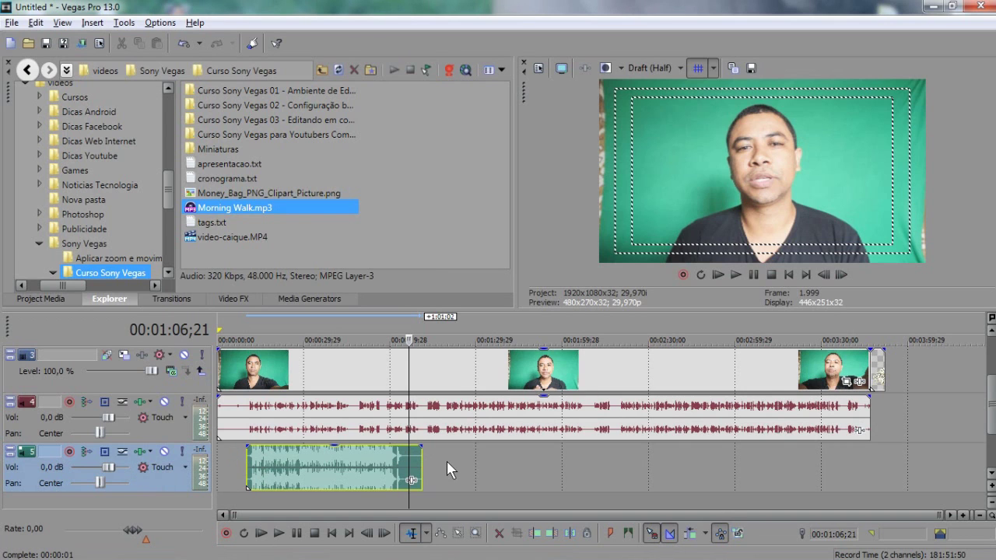
Step: Insert an empty audio track below the Morning Walk.mp3 track
right_click(447, 469)
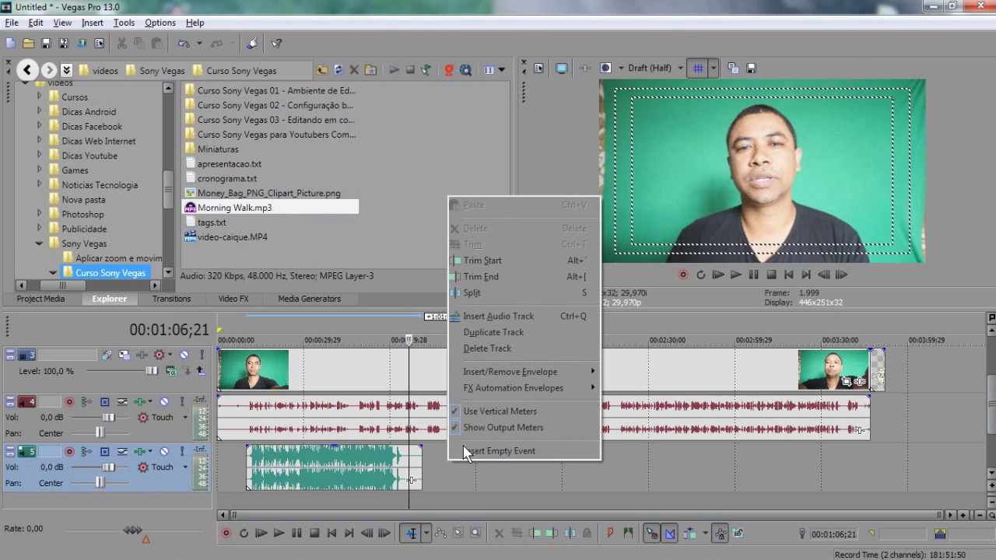
right_click(443, 504)
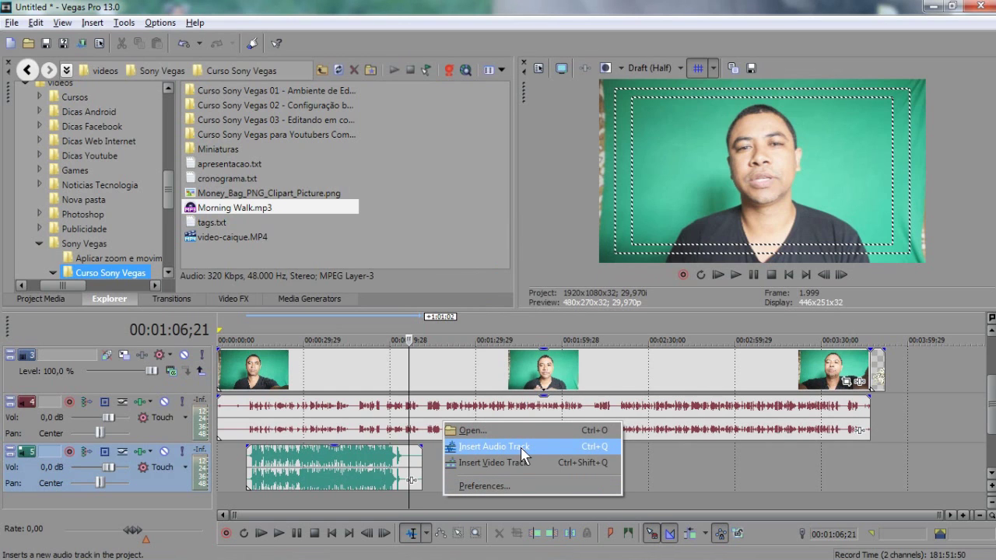
click(577, 453)
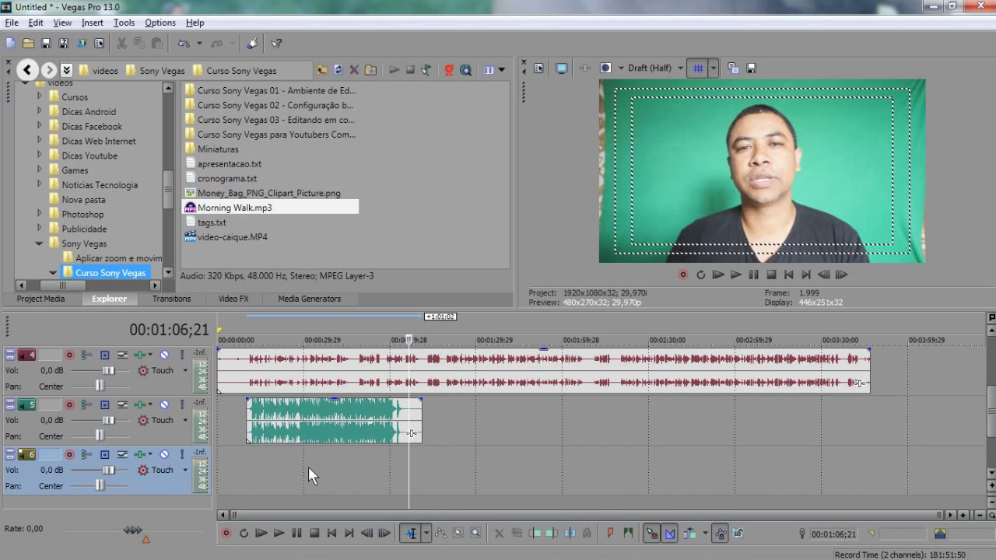
Step: Enlarge the track area by moving its boundary with the file browser and video preview upward
scroll(529, 447, up, 3)
click(529, 448)
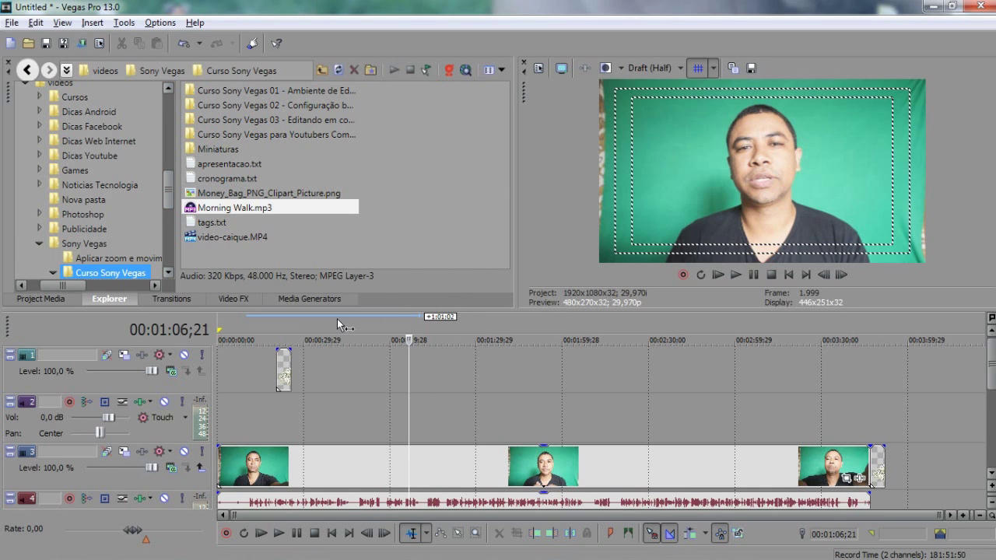
drag(402, 311, 402, 231)
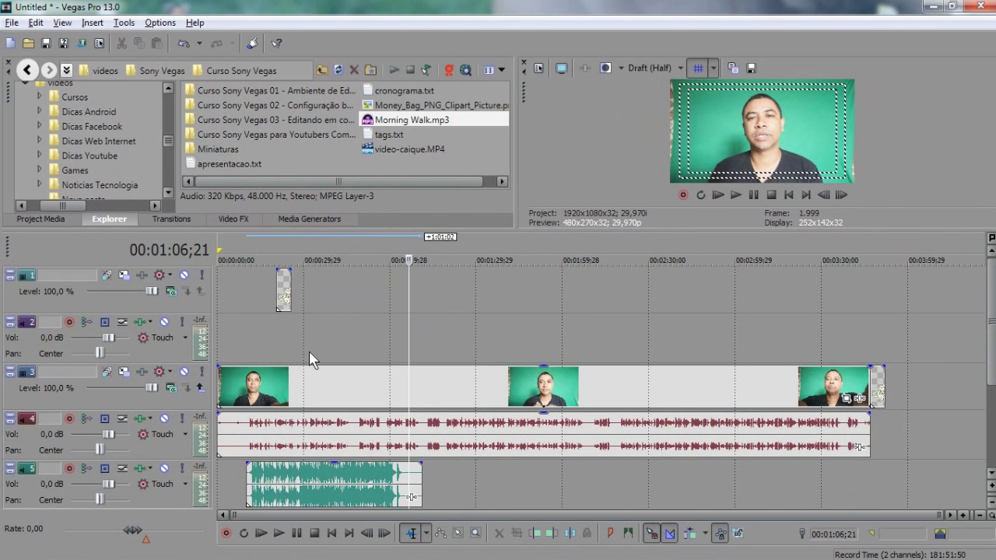
Step: Play the project from 00:00:19;00, just before the money bag image on track 1, and stop after the image has passed
scroll(311, 355, up, 3)
click(283, 339)
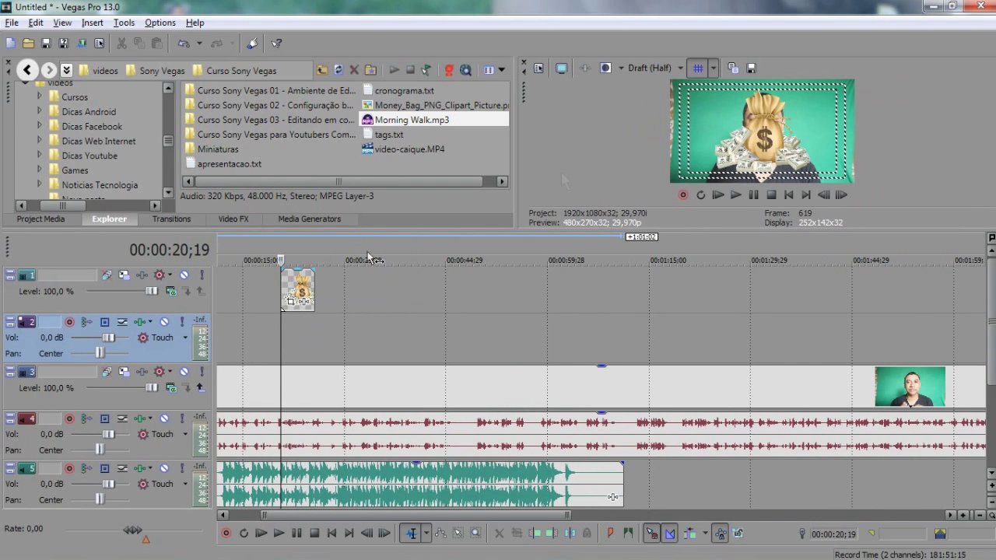
click(269, 301)
key(space)
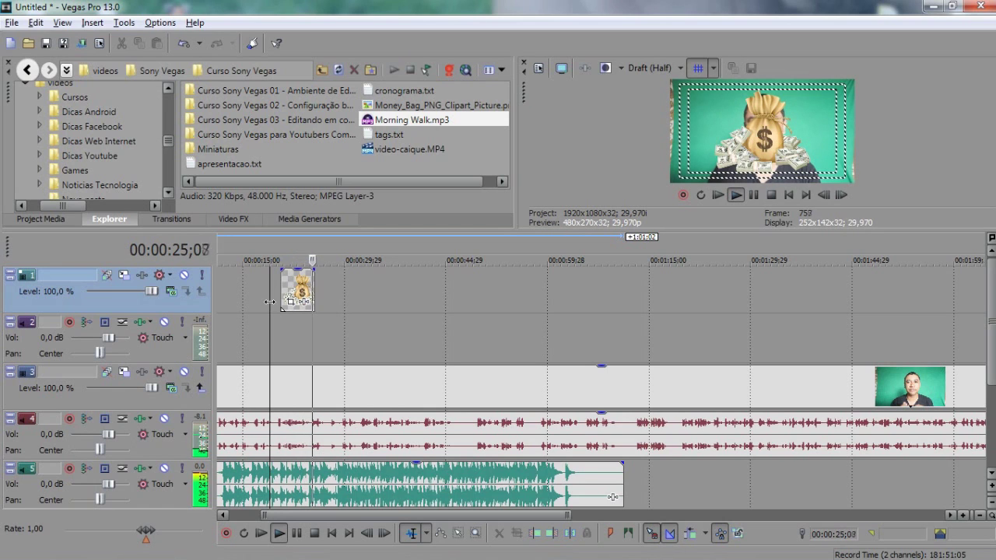
key(space)
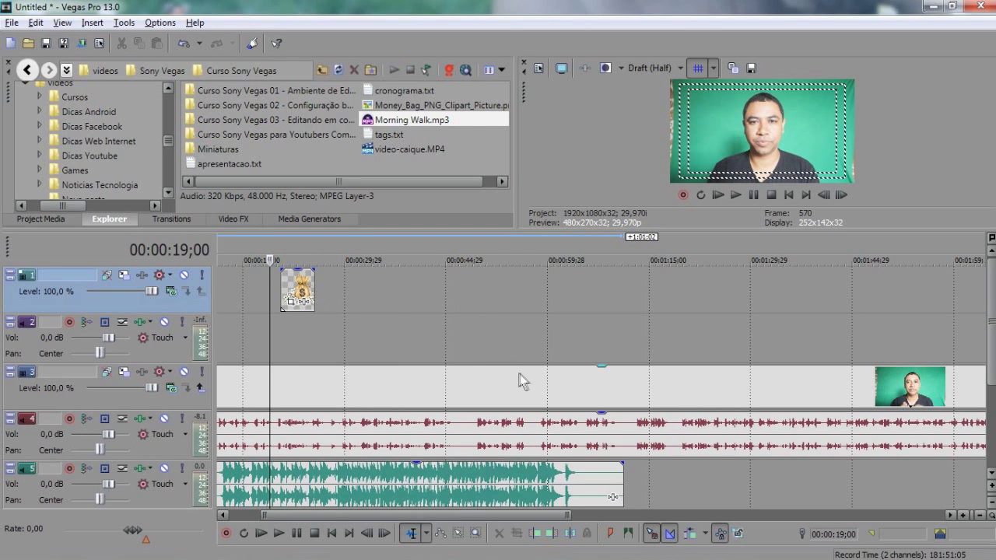
click(395, 355)
scroll(339, 342, down, 3)
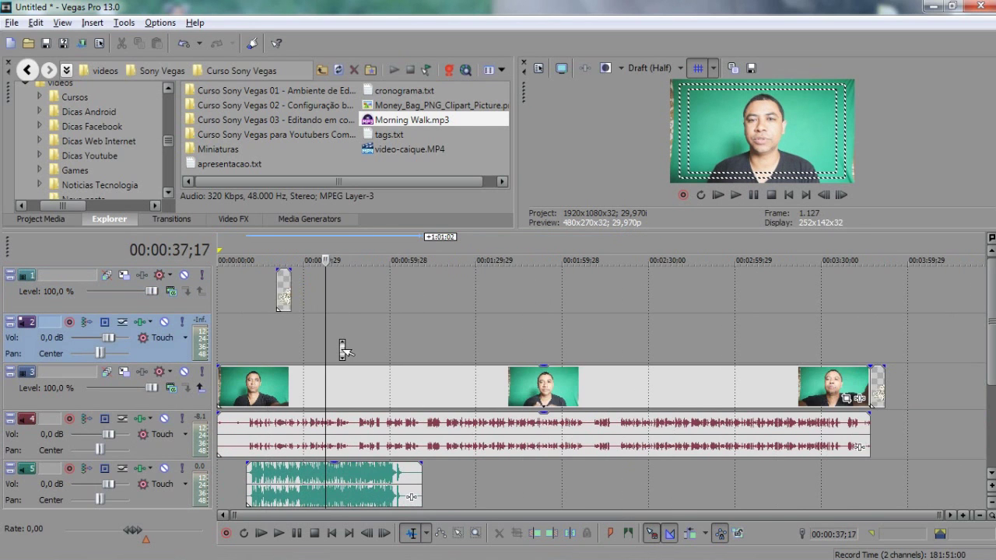